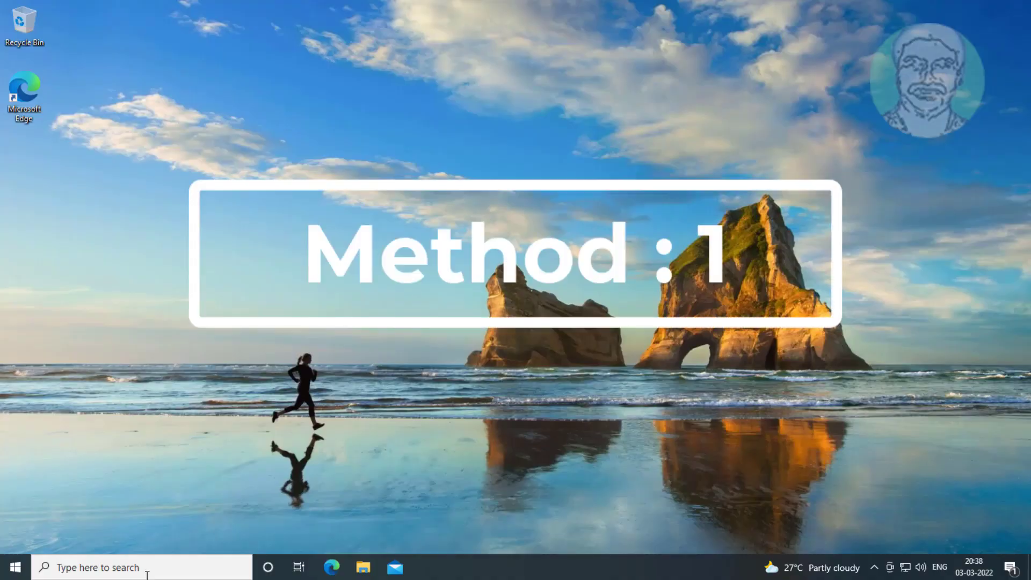
Step: Search for 'control panel' and launch Control Panel from the best match
{"action": "left_click", "coordinate": [147, 570]}
{"action": "type", "text": "c"}
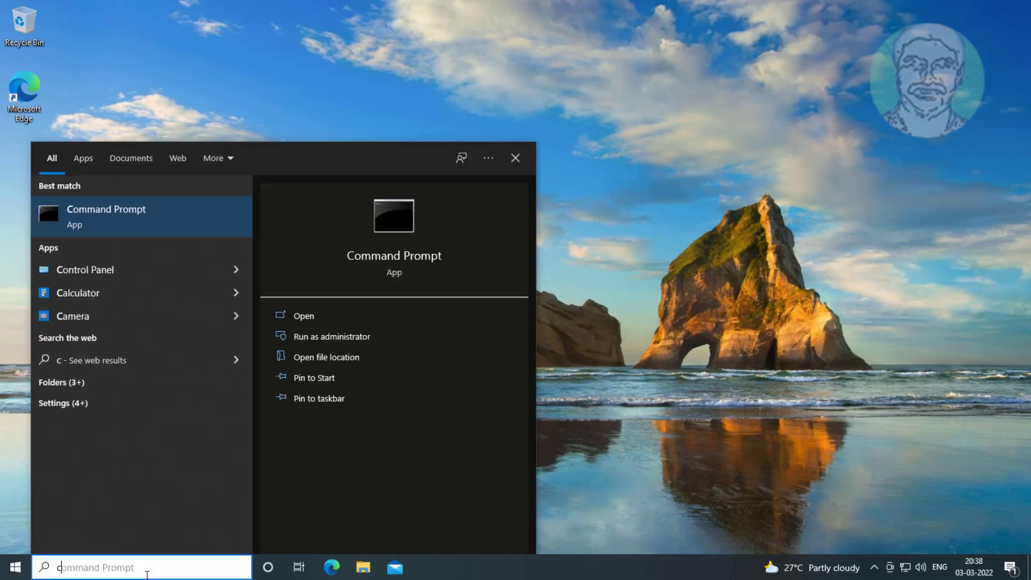
{"action": "type", "text": "ontrol panel"}
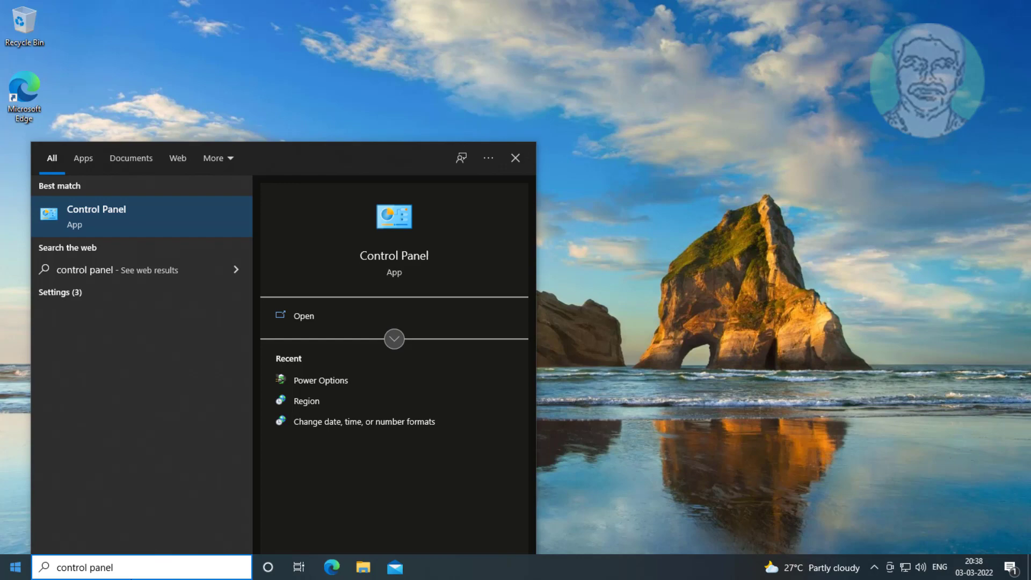
{"action": "left_click", "coordinate": [89, 212]}
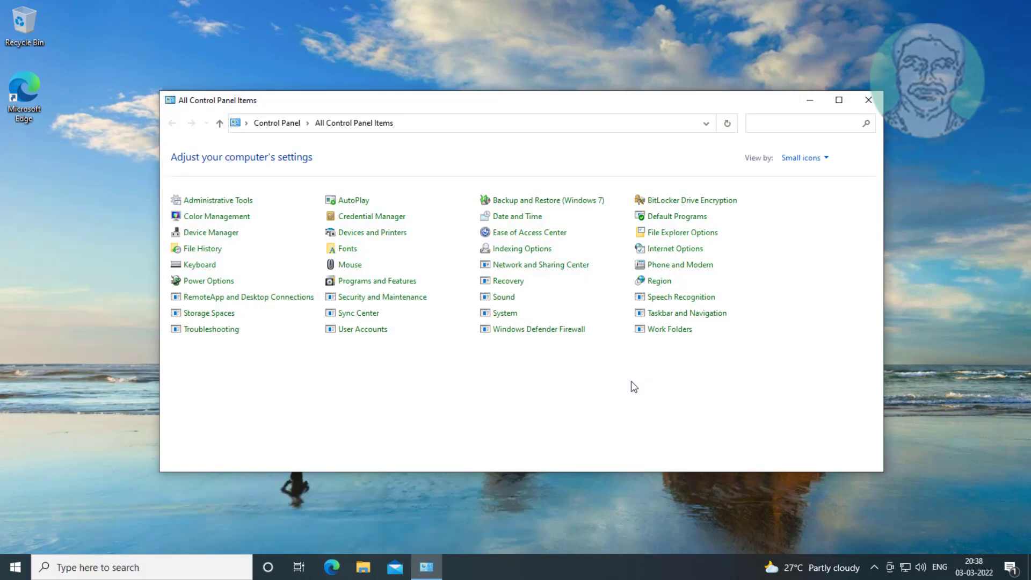
Step: Open System's About page and go to Advanced system settings under Related settings
{"action": "left_click", "coordinate": [502, 313]}
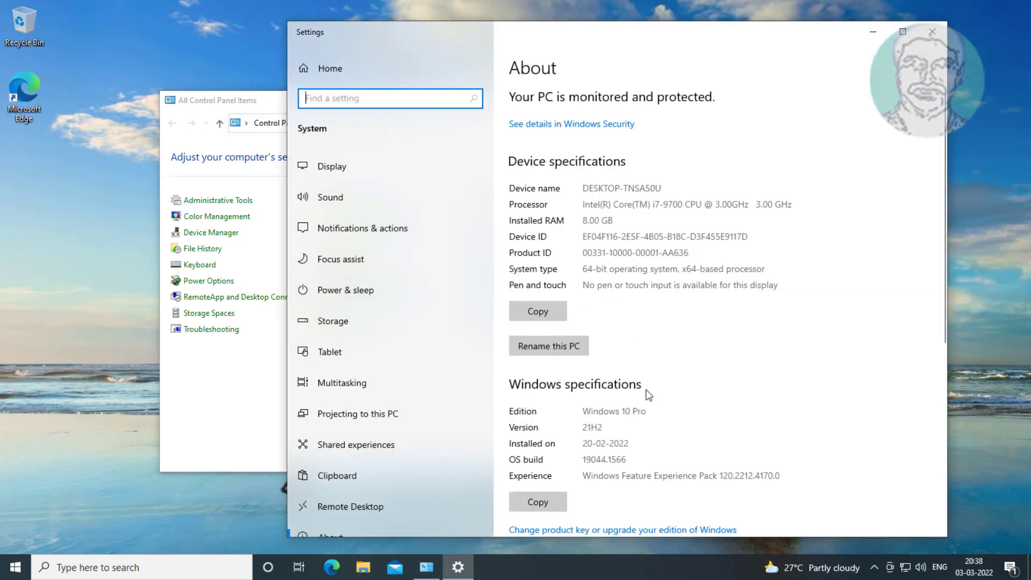
{"action": "scroll", "coordinate": [647, 395], "scroll_direction": "down", "scroll_amount": 5}
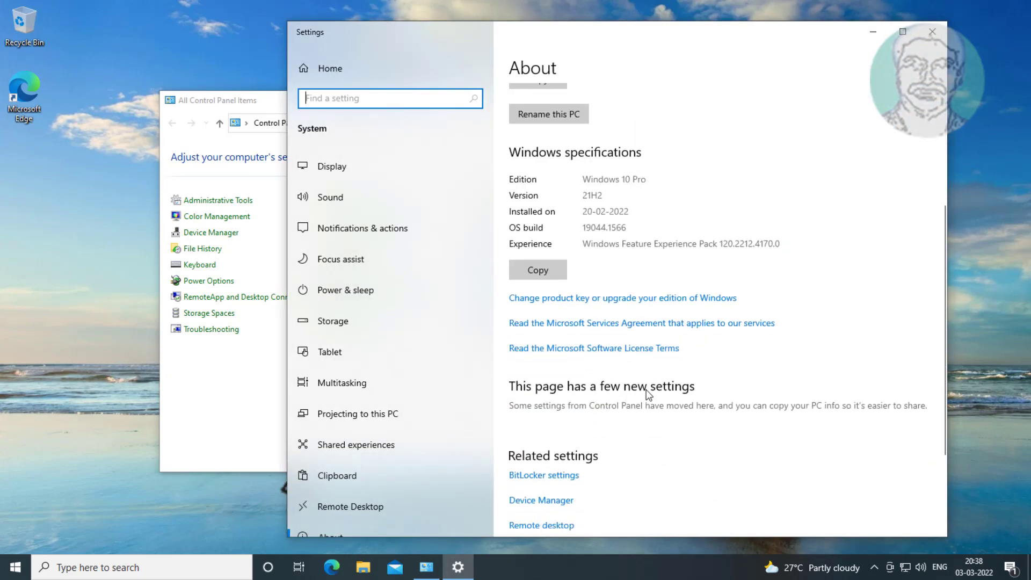
{"action": "scroll", "coordinate": [647, 395], "scroll_direction": "down", "scroll_amount": 3}
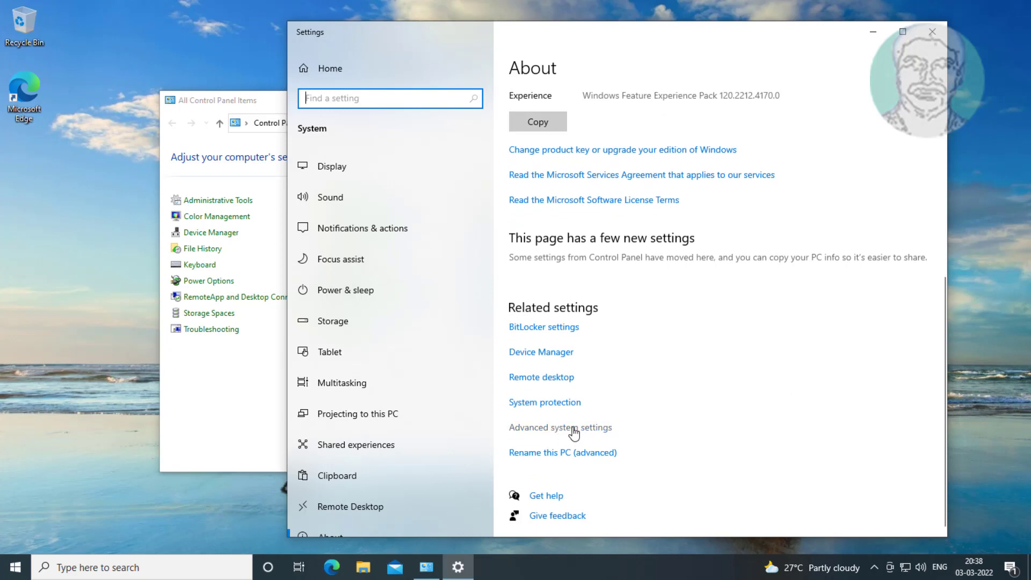
{"action": "left_click", "coordinate": [574, 429]}
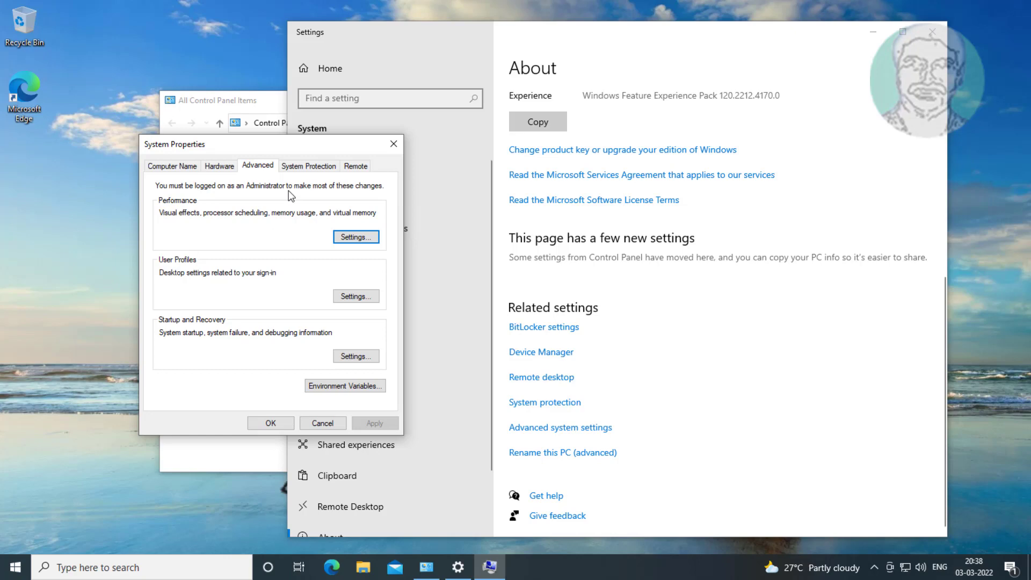
Step: On the Remote tab, allow remote connections to this computer, apply it, and close Settings
{"action": "left_click", "coordinate": [355, 168]}
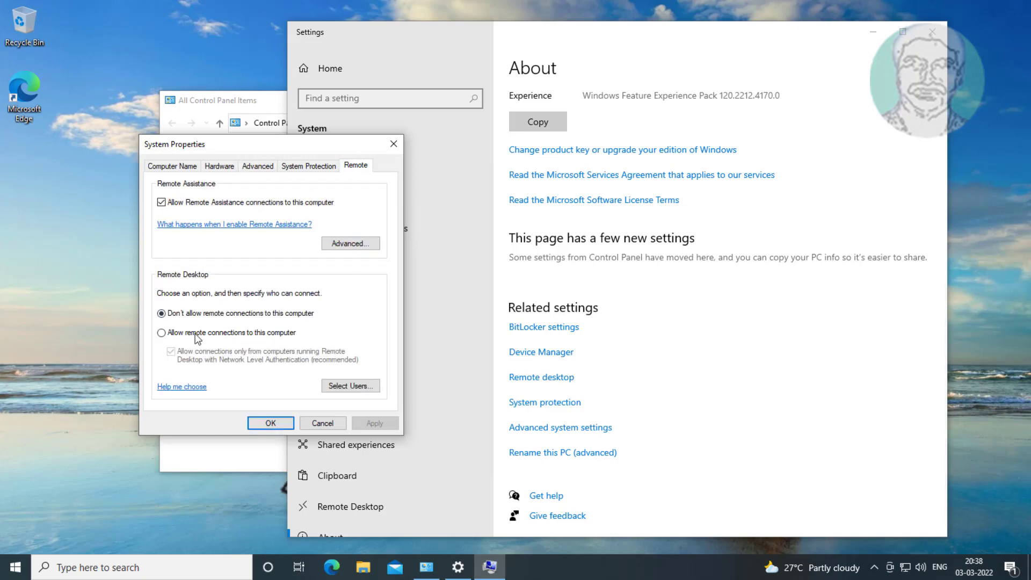
{"action": "left_click", "coordinate": [162, 333]}
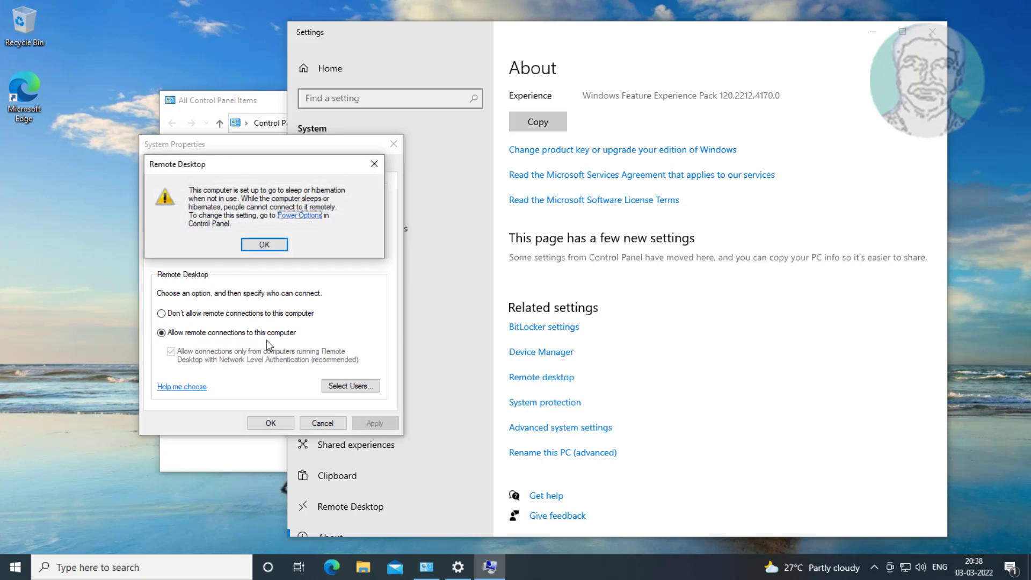
{"action": "left_click", "coordinate": [268, 244]}
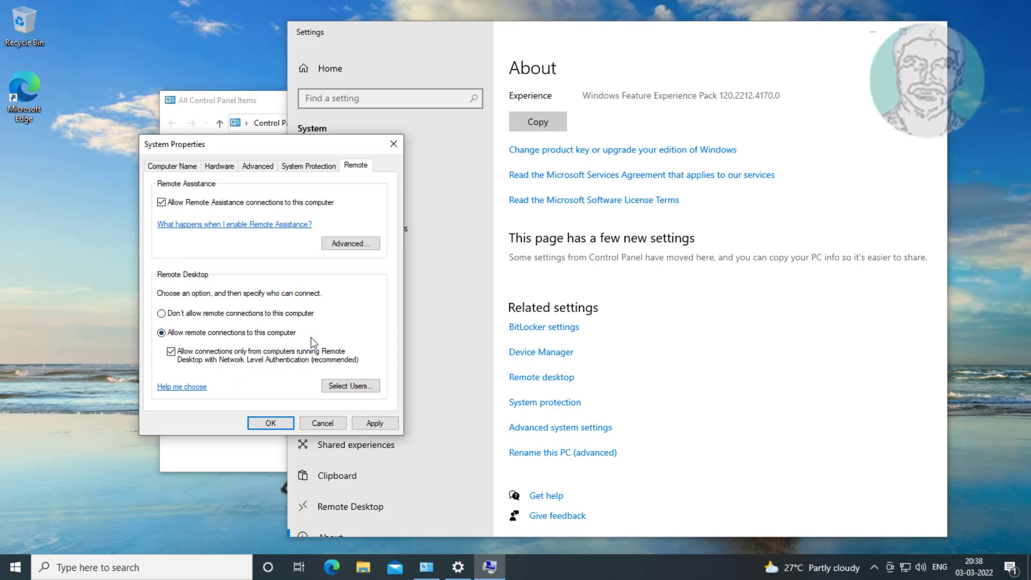
{"action": "left_click", "coordinate": [376, 423]}
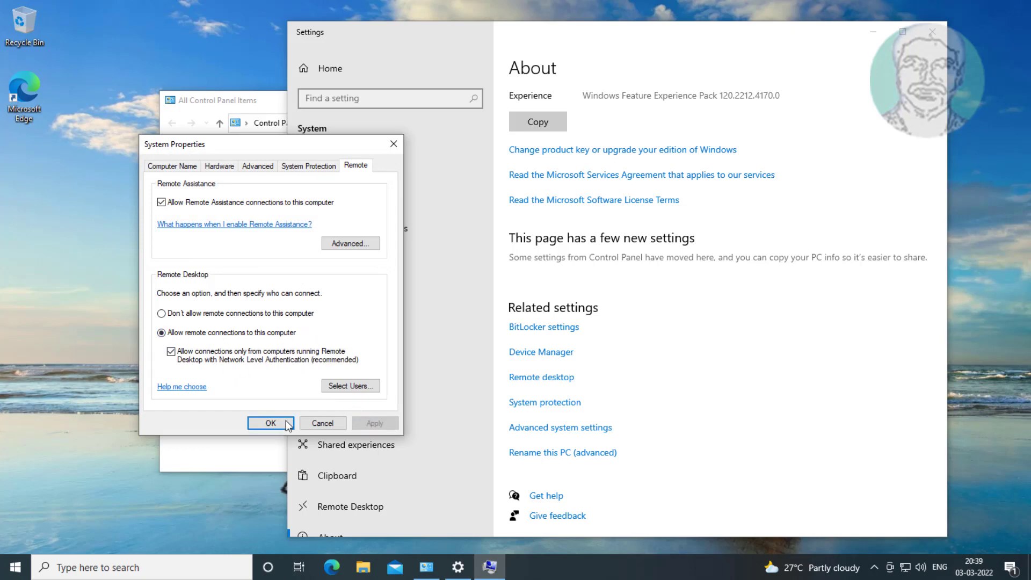
{"action": "left_click", "coordinate": [268, 423]}
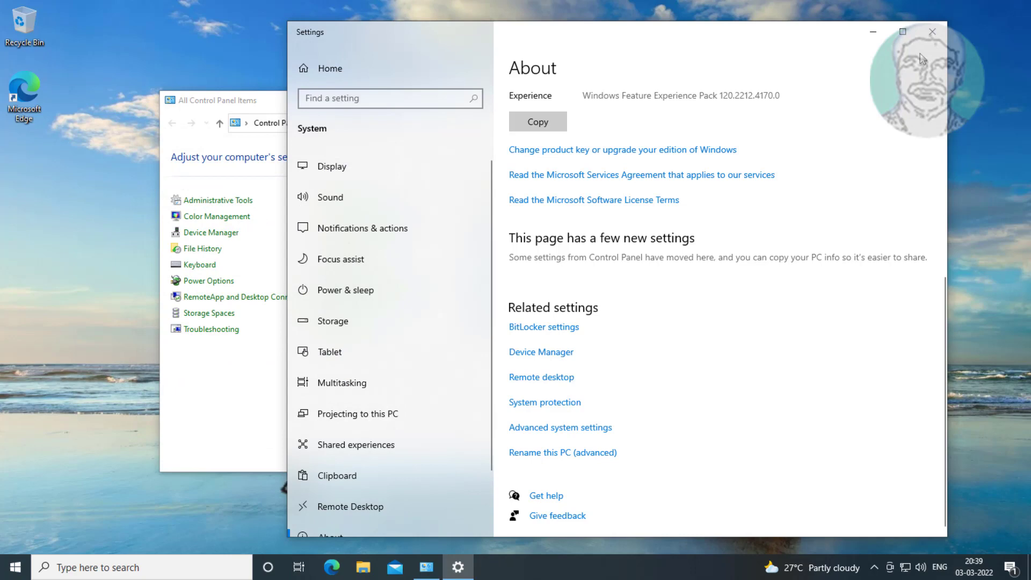
{"action": "left_click", "coordinate": [933, 31]}
Step: Search 'windows defender firewall' to open Windows Defender Firewall with Advanced Security
{"action": "left_click", "coordinate": [861, 107]}
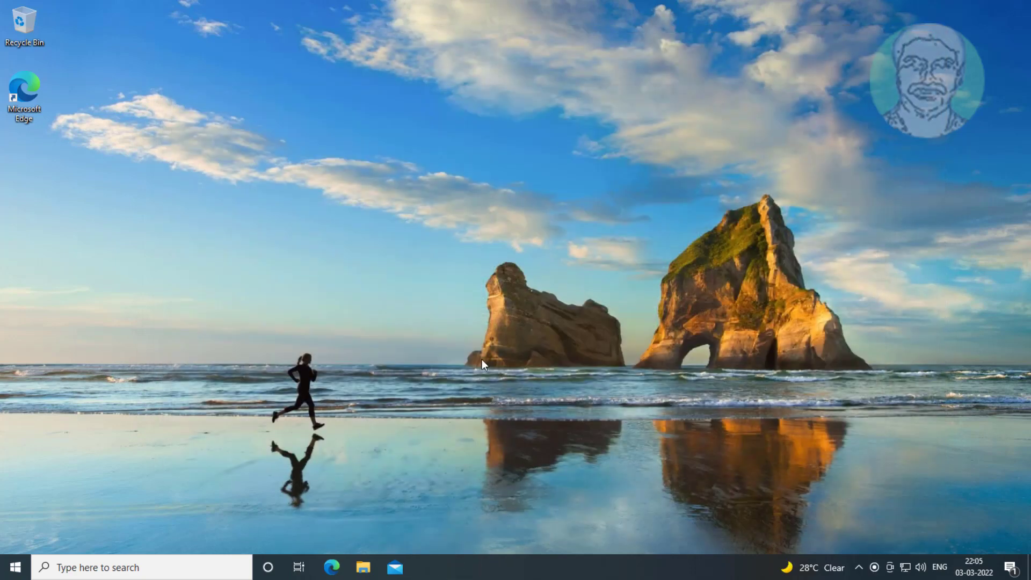
{"action": "left_click", "coordinate": [156, 570]}
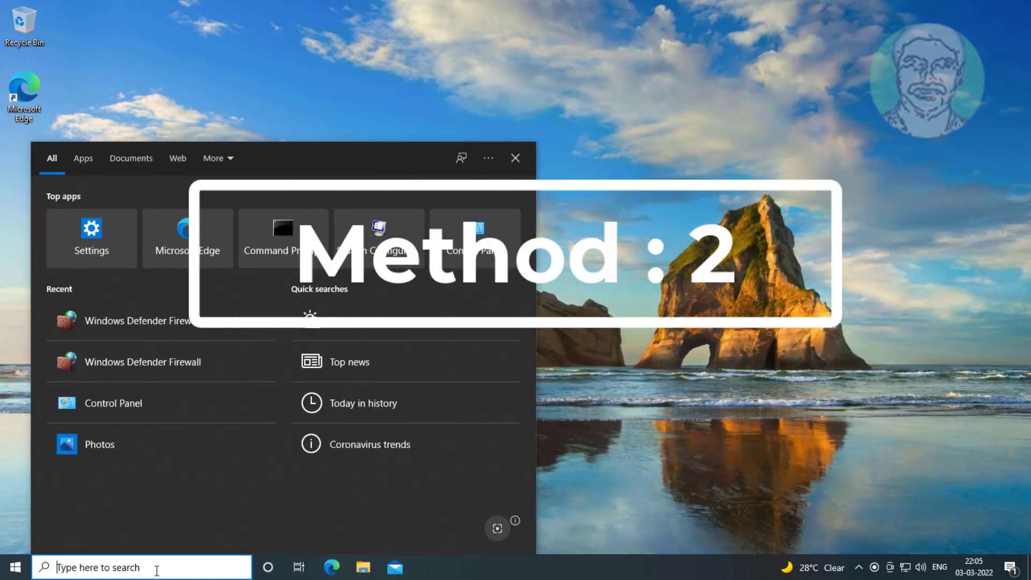
{"action": "type", "text": "windows "}
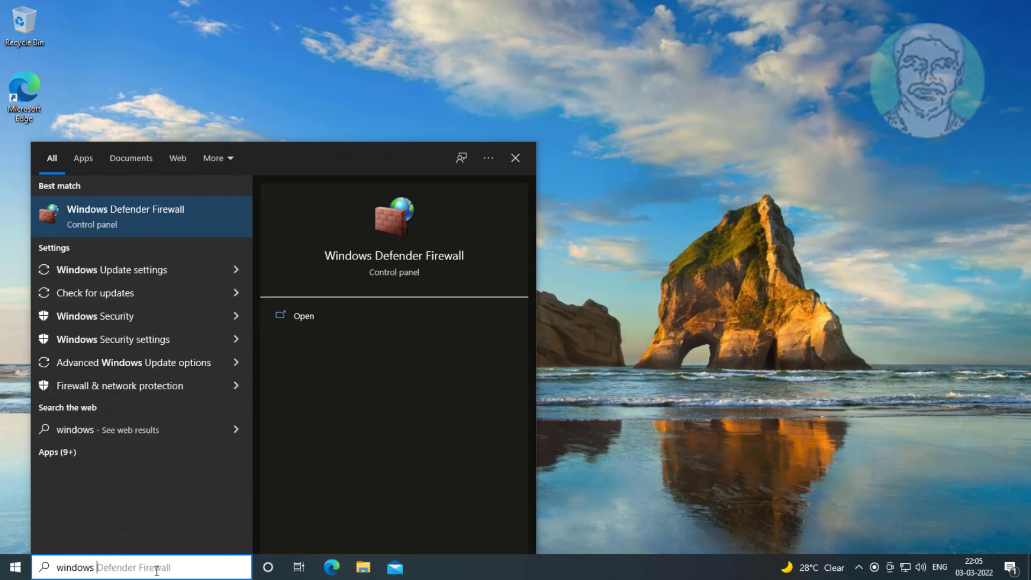
{"action": "type", "text": "defender fires"}
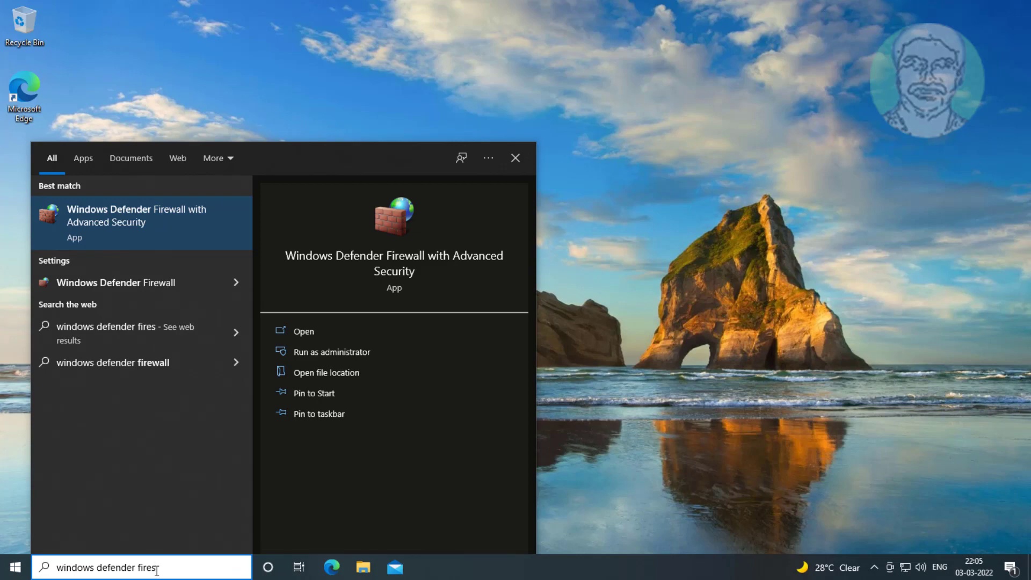
{"action": "key", "text": "BackSpace"}
{"action": "type", "text": "wall"}
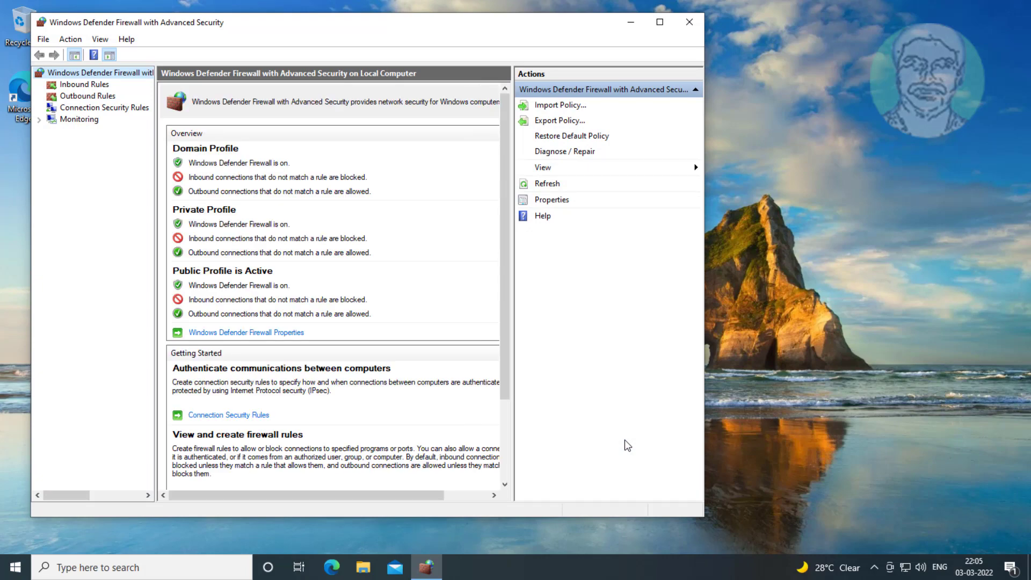
Step: List the inbound rules, jump to the Remote entries, and maximize the firewall window
{"action": "left_click", "coordinate": [86, 86]}
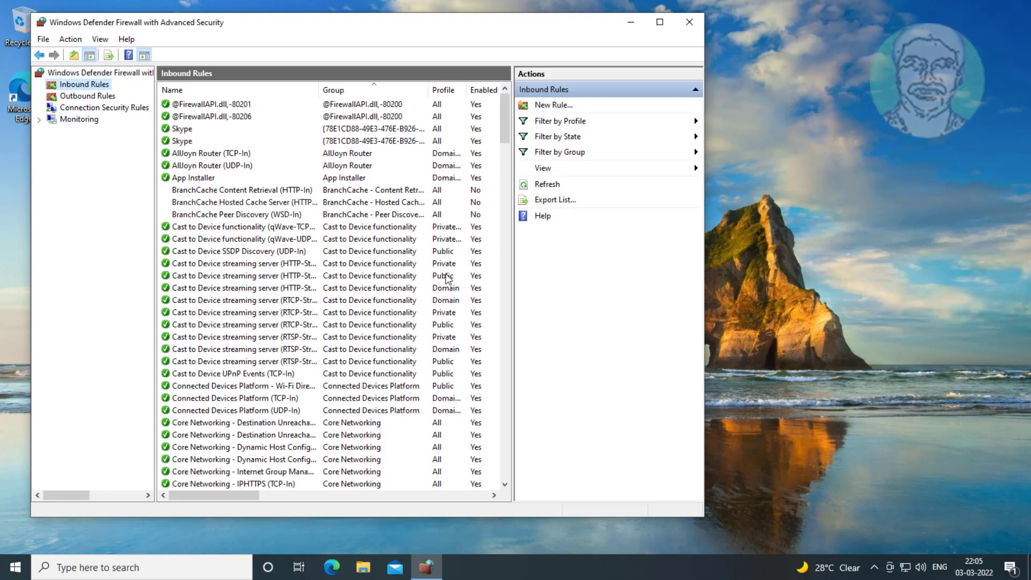
{"action": "left_click", "coordinate": [256, 299]}
{"action": "key", "text": "r"}
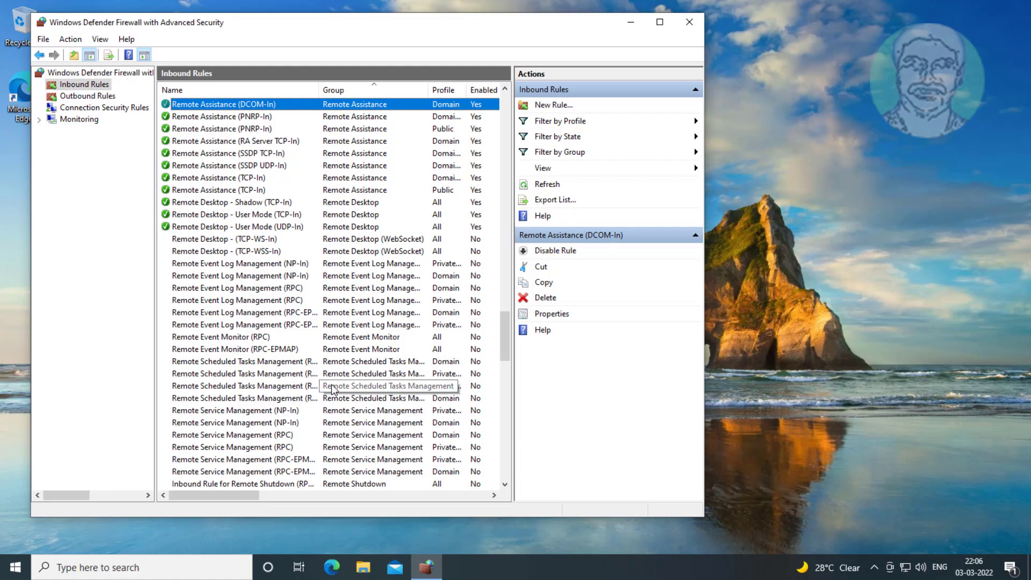
{"action": "left_click", "coordinate": [660, 22]}
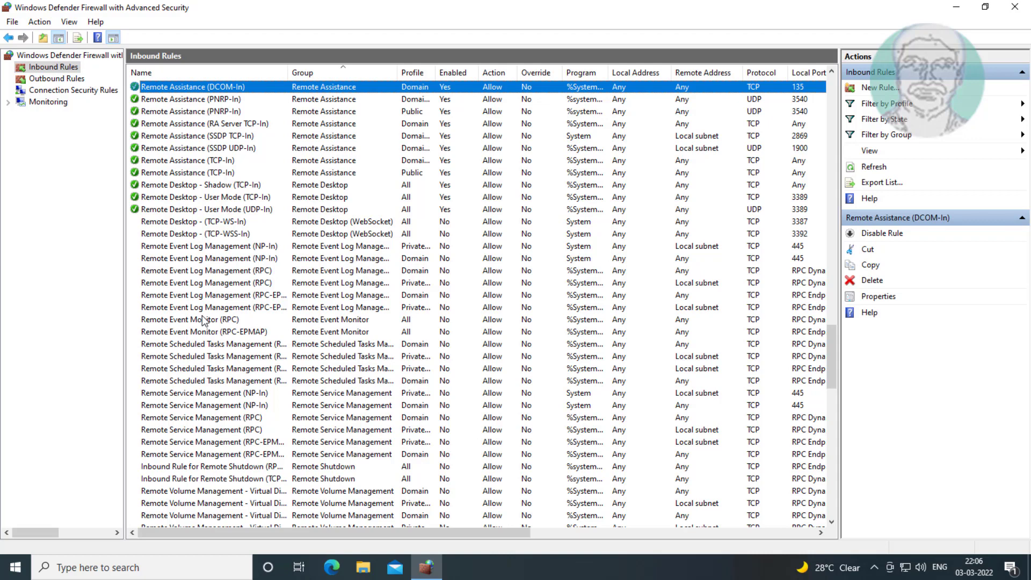
Step: Check the Enabled status of the Remote Desktop TCP-WS-In, User Mode TCP/UDP and Shadow rules
{"action": "left_click", "coordinate": [180, 222]}
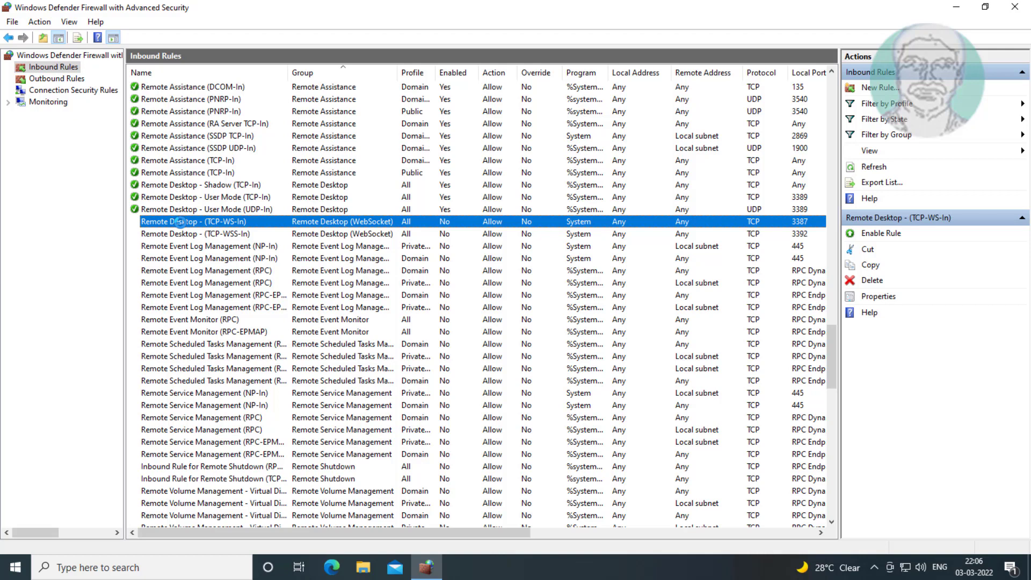
{"action": "left_click", "coordinate": [196, 197]}
{"action": "left_click", "coordinate": [200, 186]}
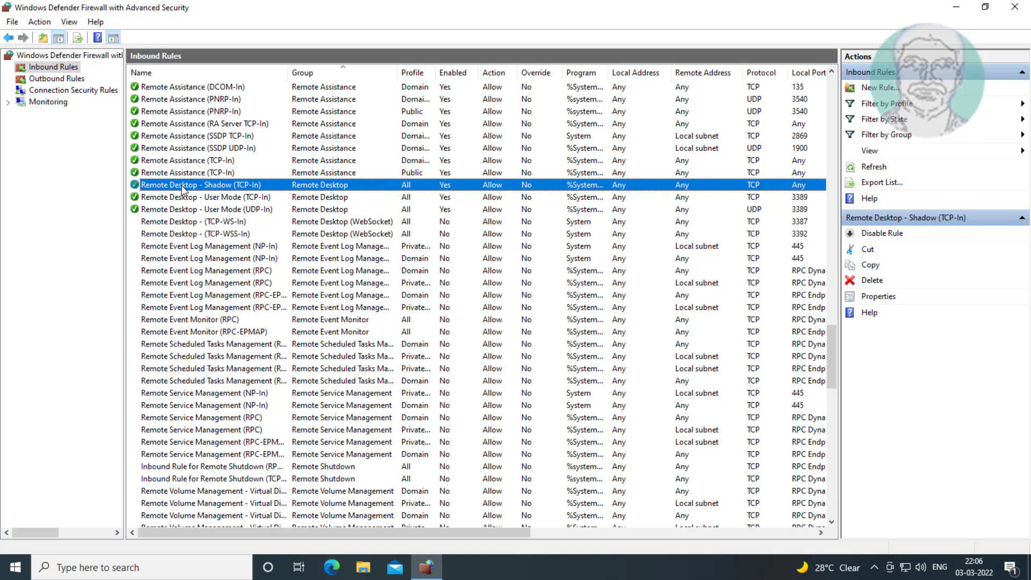
{"action": "left_click", "coordinate": [194, 199]}
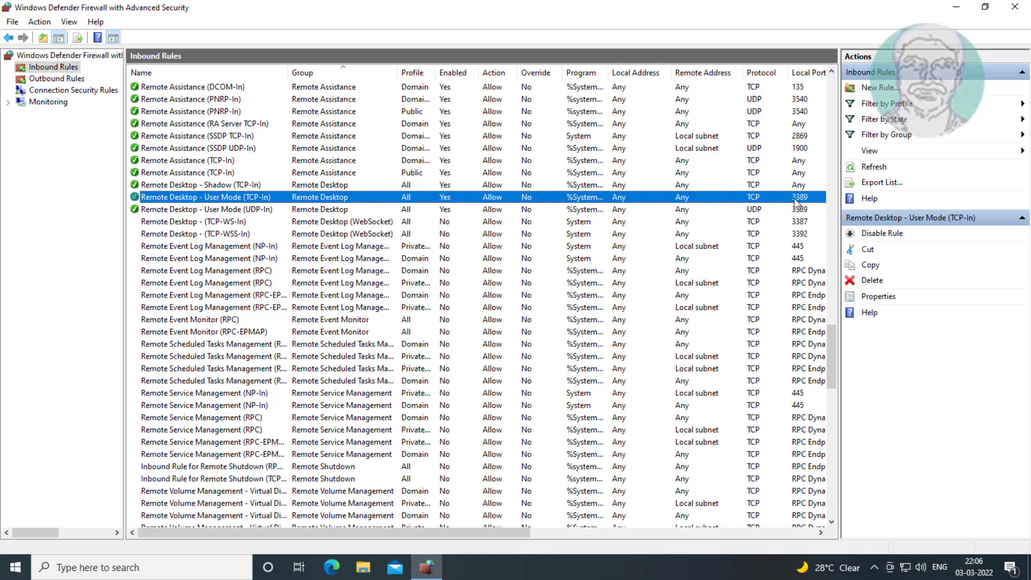
{"action": "left_click", "coordinate": [164, 210]}
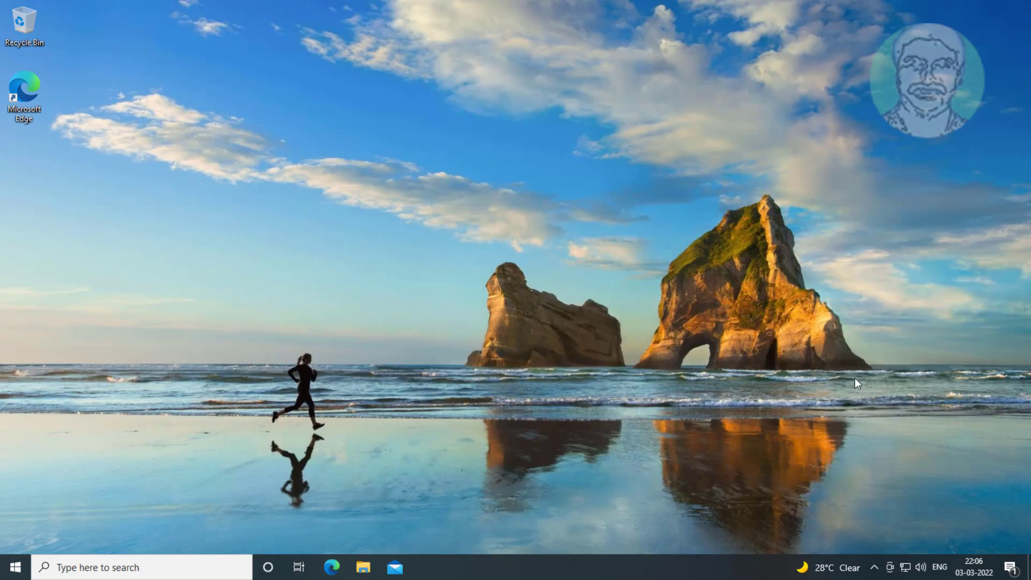
{"action": "left_click", "coordinate": [906, 568]}
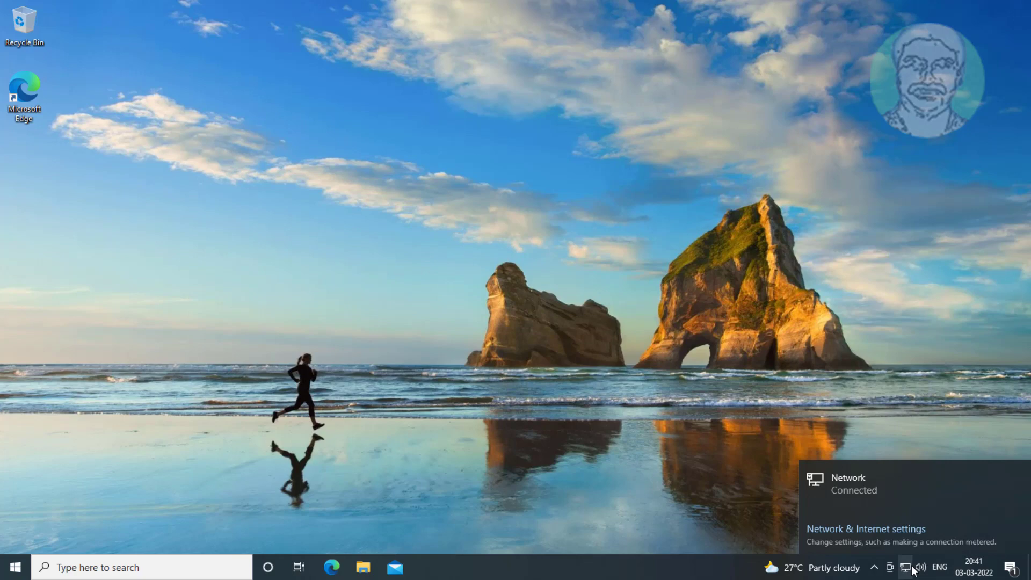
{"action": "left_click", "coordinate": [882, 536]}
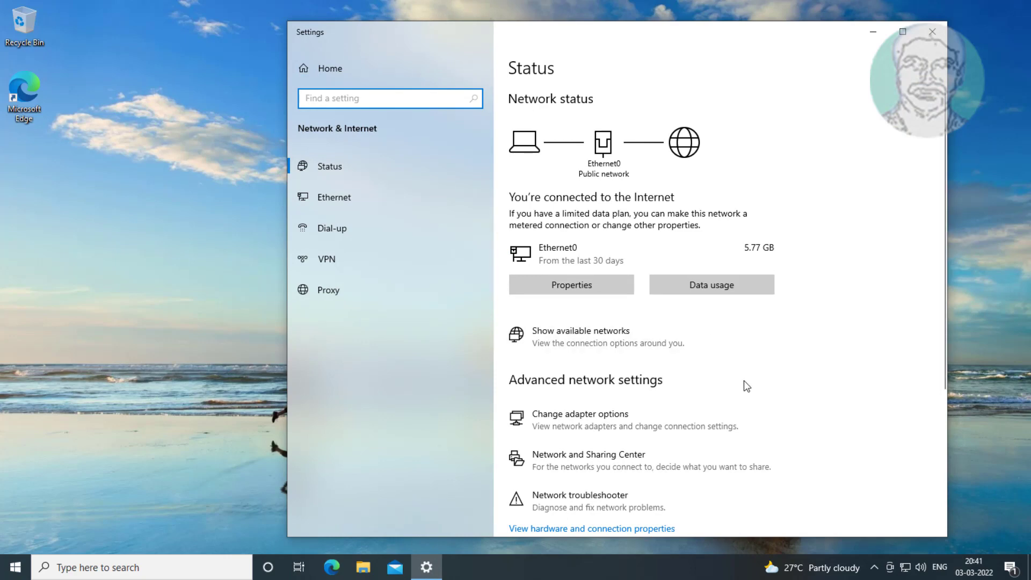
{"action": "left_click", "coordinate": [573, 284]}
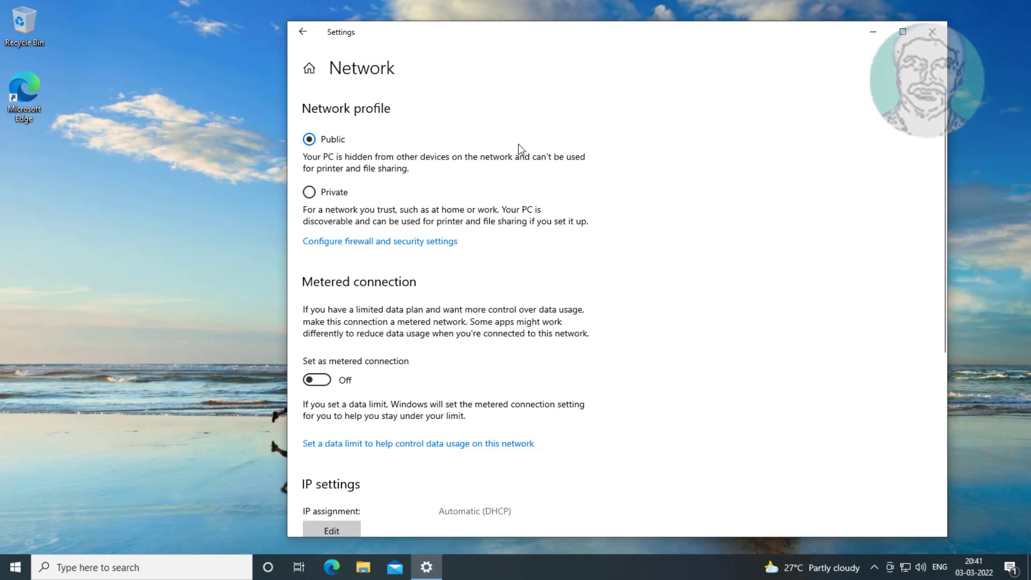
Step: Close network settings, then launch Command Prompt as administrator via 'cmd' search and approve UAC
{"action": "left_click", "coordinate": [941, 37]}
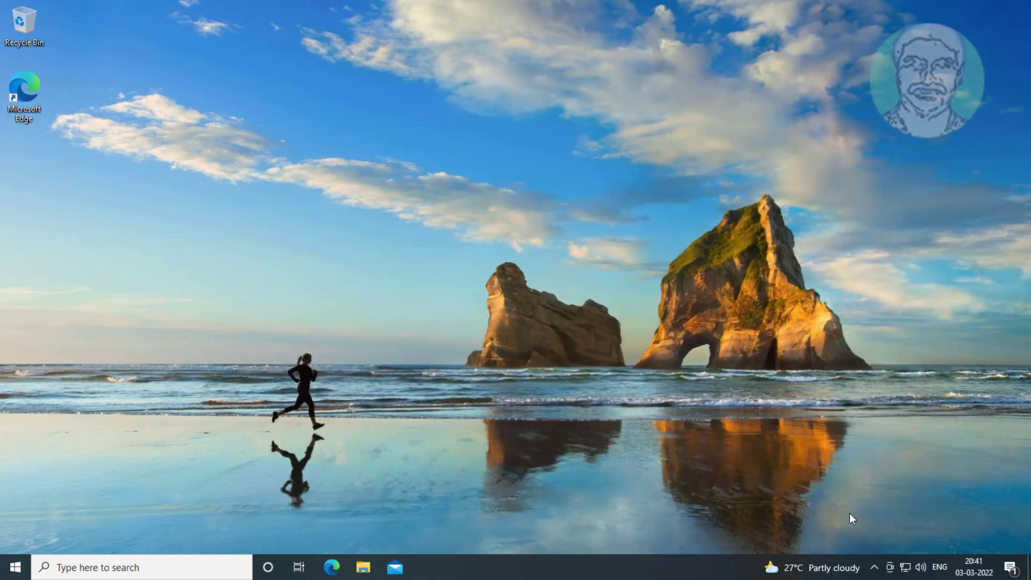
{"action": "left_click", "coordinate": [129, 567]}
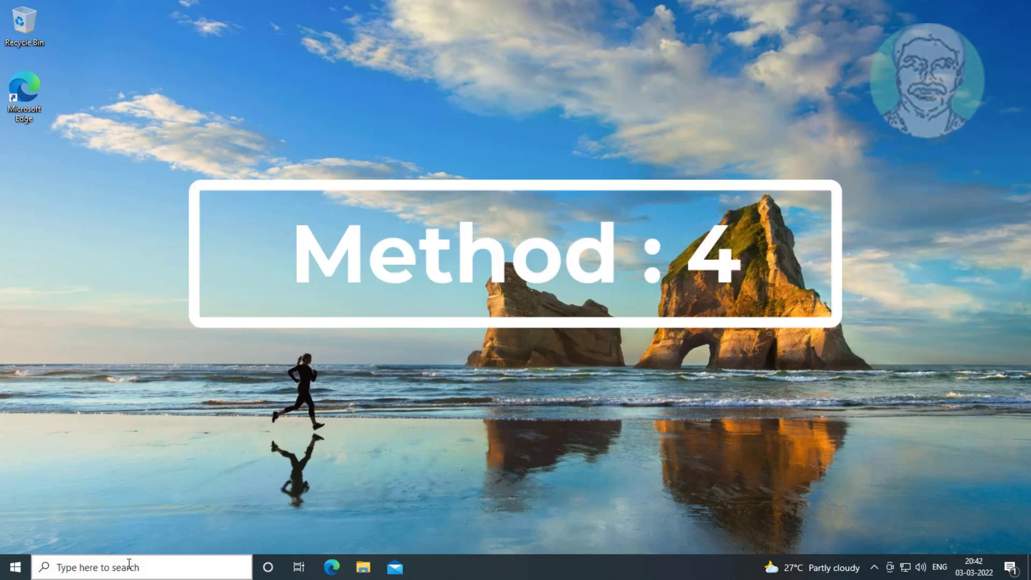
{"action": "type", "text": "cmd"}
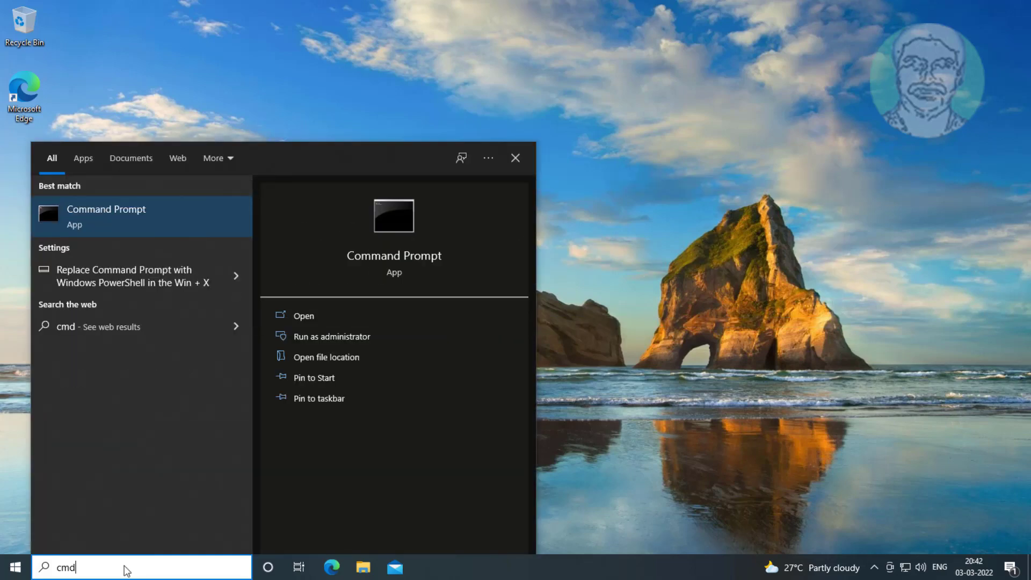
{"action": "right_click", "coordinate": [143, 215]}
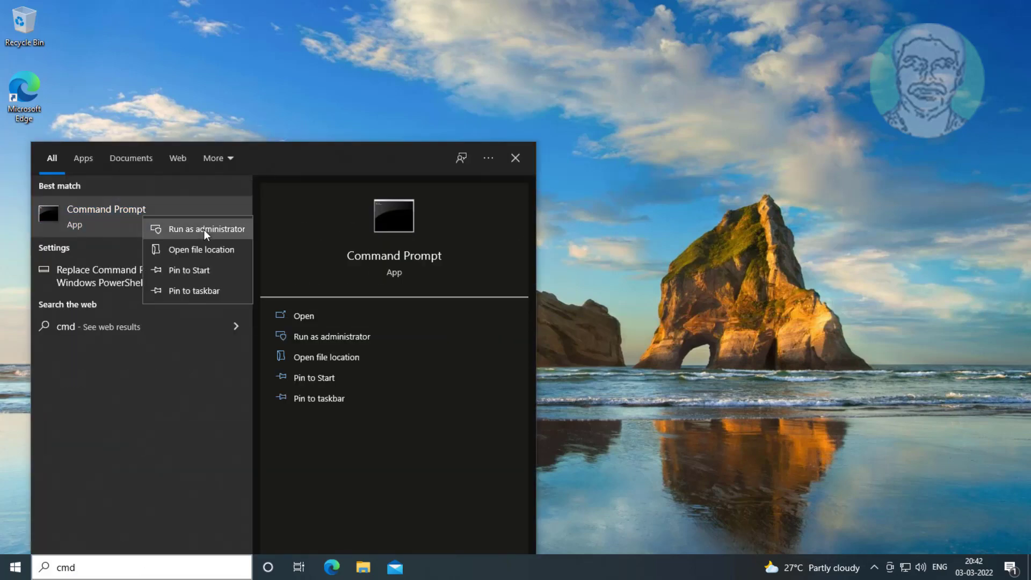
{"action": "left_click", "coordinate": [204, 230]}
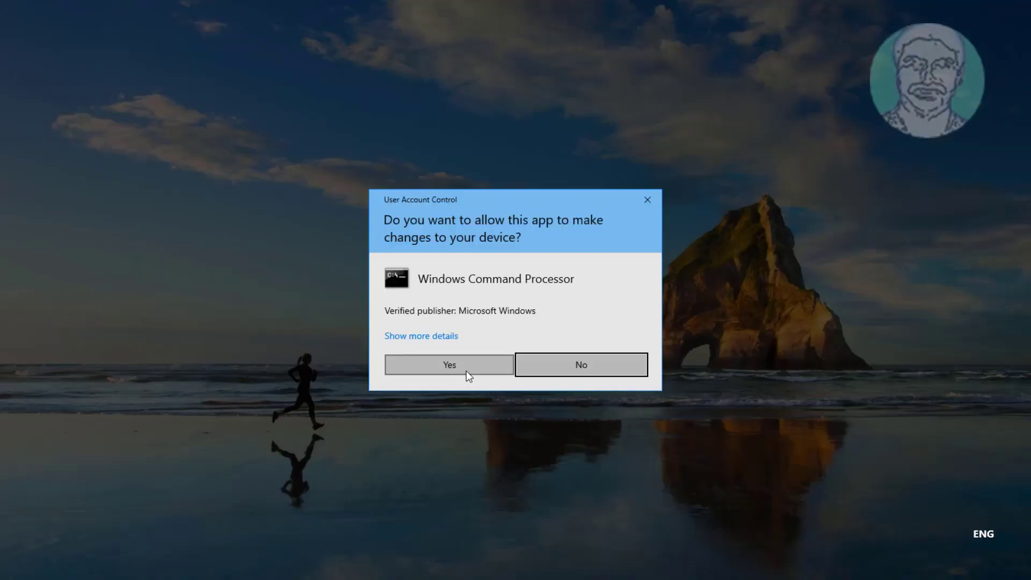
{"action": "left_click", "coordinate": [467, 372]}
Step: Run sfc /scannow until verification finishes, then exit the command prompt
{"action": "left_click", "coordinate": [604, 359]}
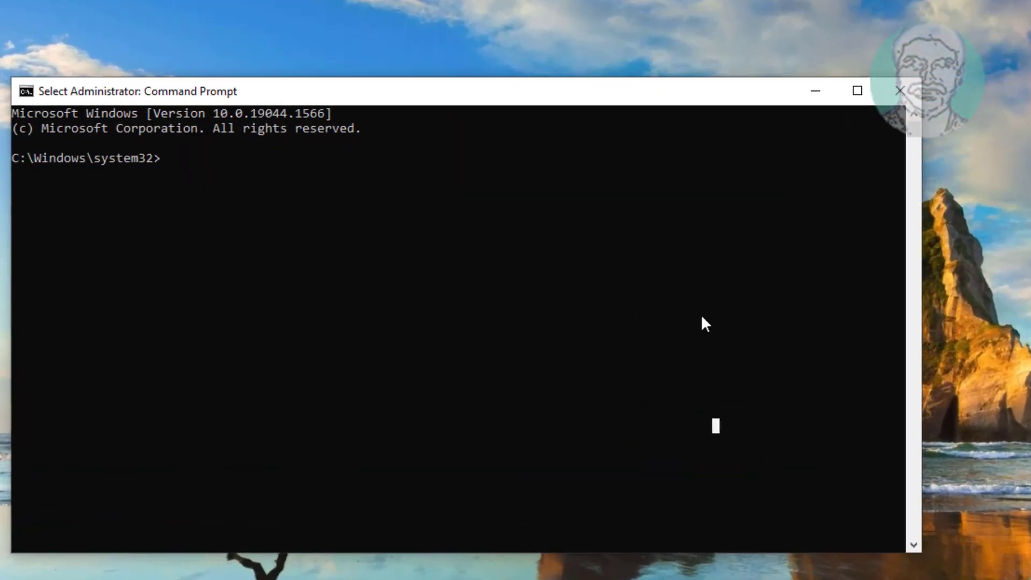
{"action": "type", "text": "sfc /scannow"}
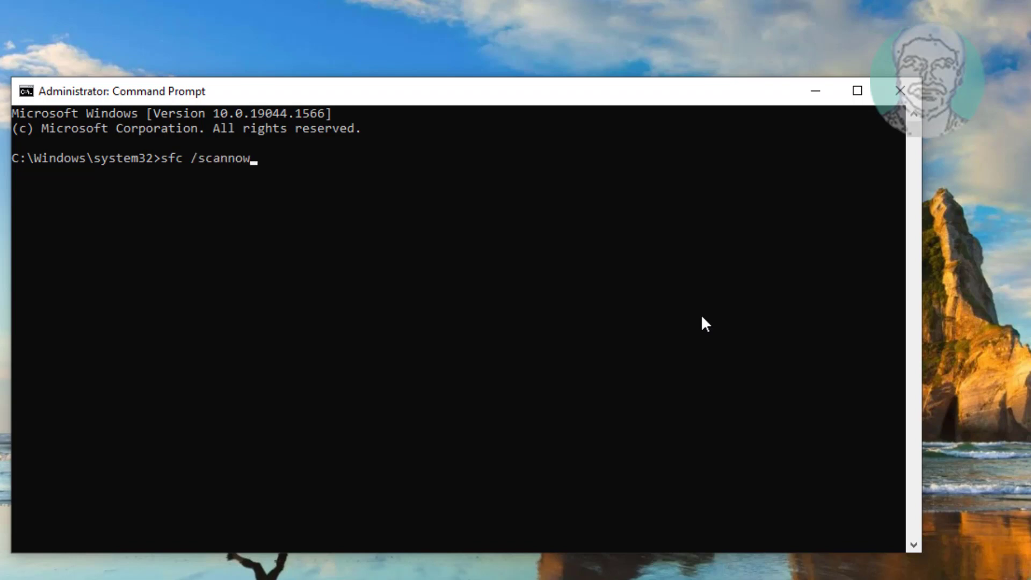
{"action": "key", "text": "Return"}
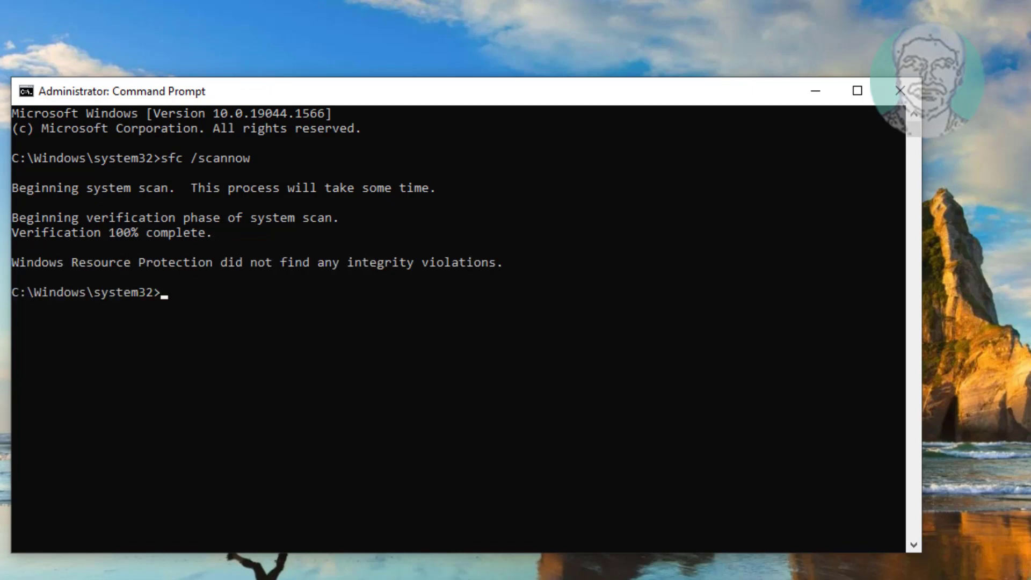
{"action": "type", "text": "exit"}
{"action": "key", "text": "Return"}
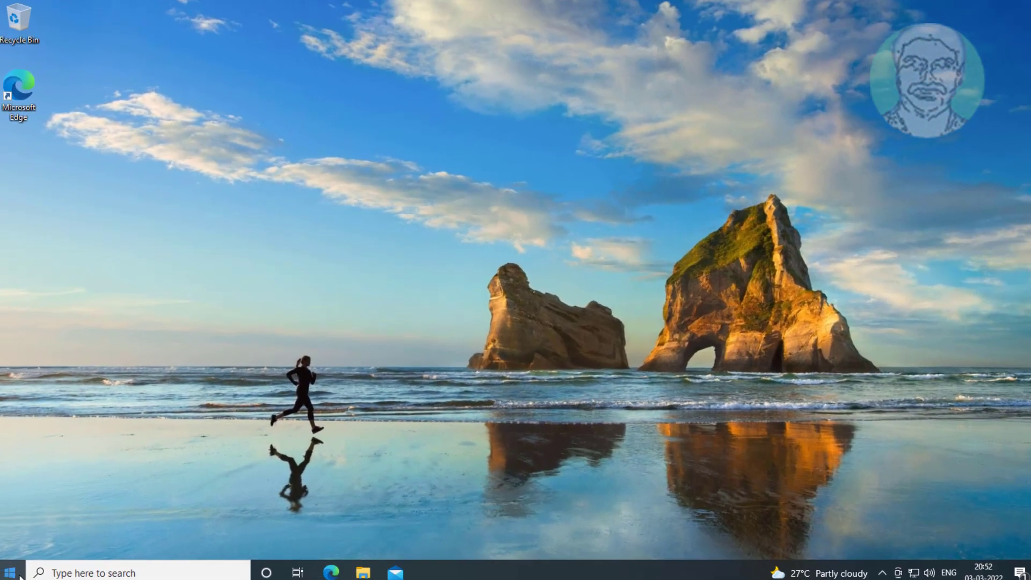
Step: Open the Start menu's power options to restart the computer
{"action": "left_click", "coordinate": [13, 576]}
{"action": "left_click", "coordinate": [25, 534]}
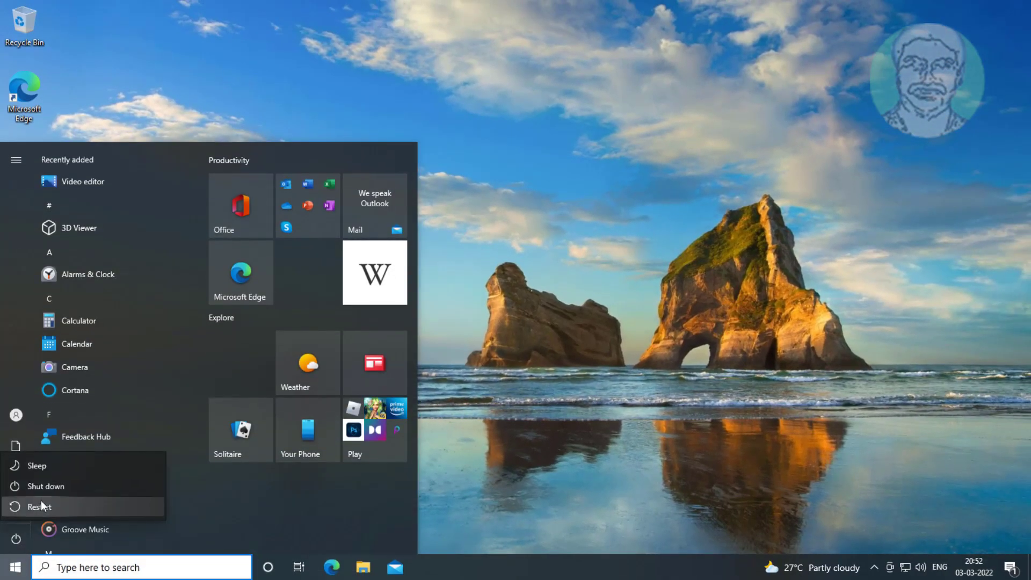